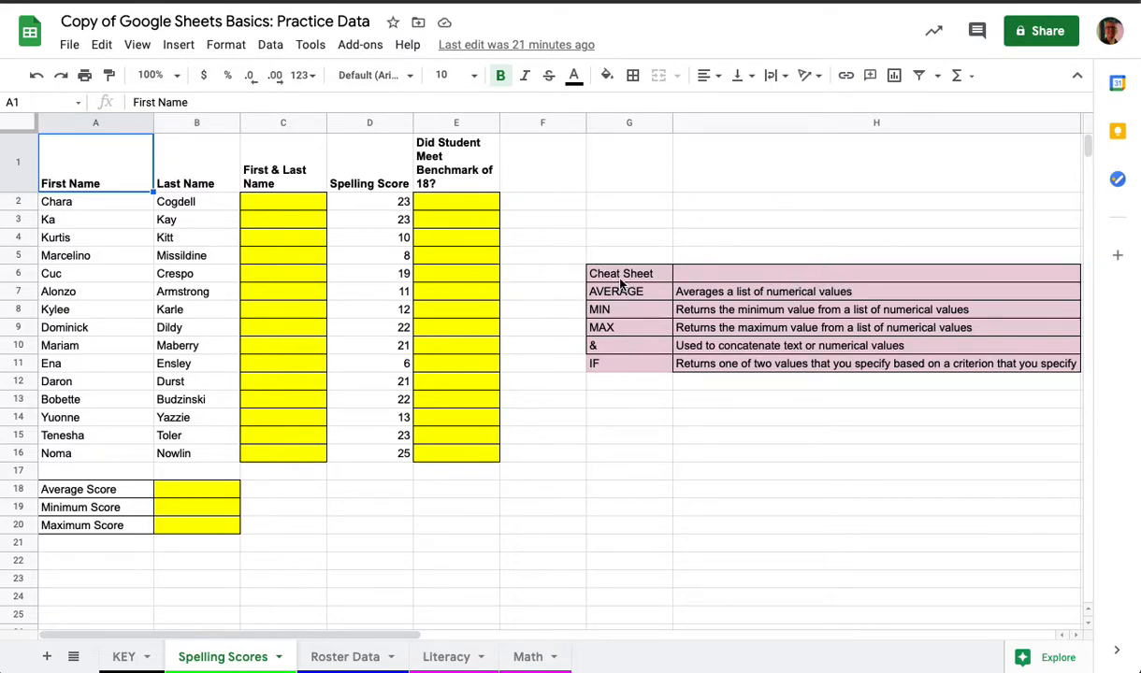
pyautogui.hscroll(2, 619, 301)
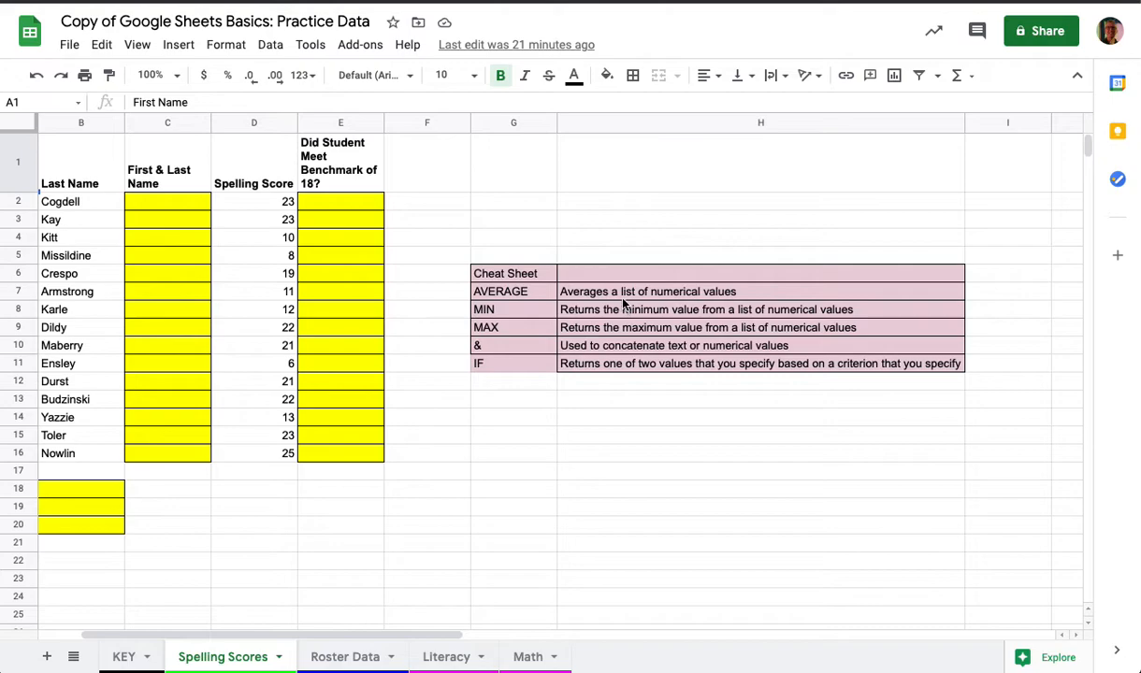
pyautogui.hscroll(-2, 645, 297)
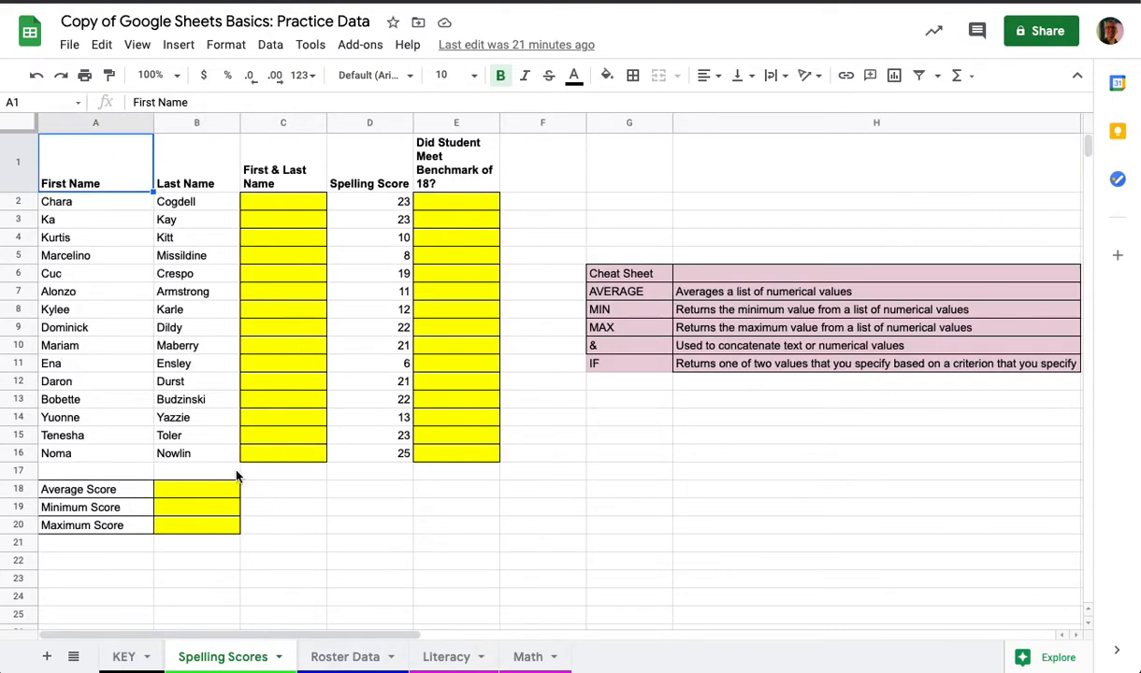
# Start an AVERAGE formula in the Average Score cell B18 and hide the function help box.
pyautogui.click(210, 496)
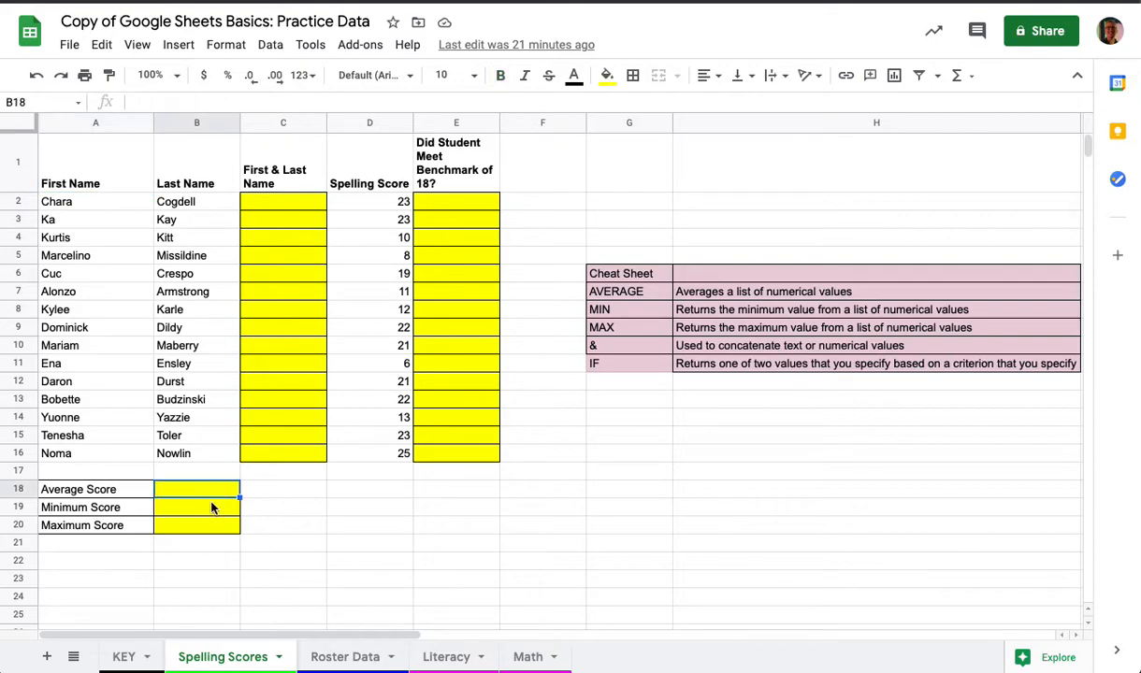
pyautogui.write('=')
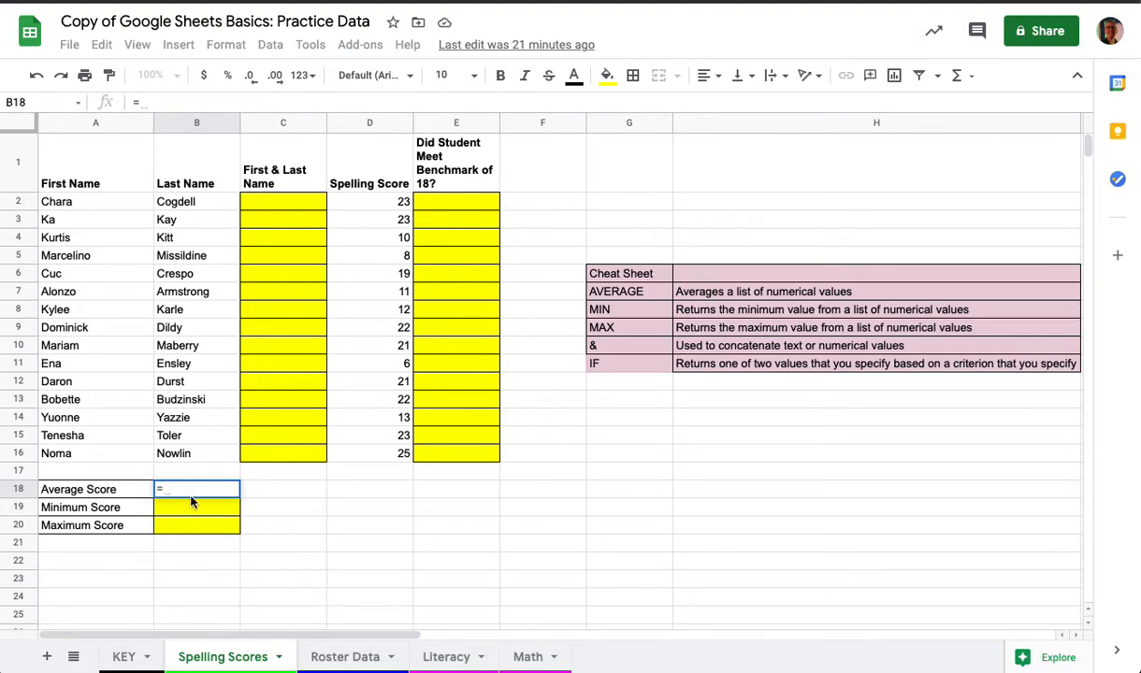
pyautogui.write('av')
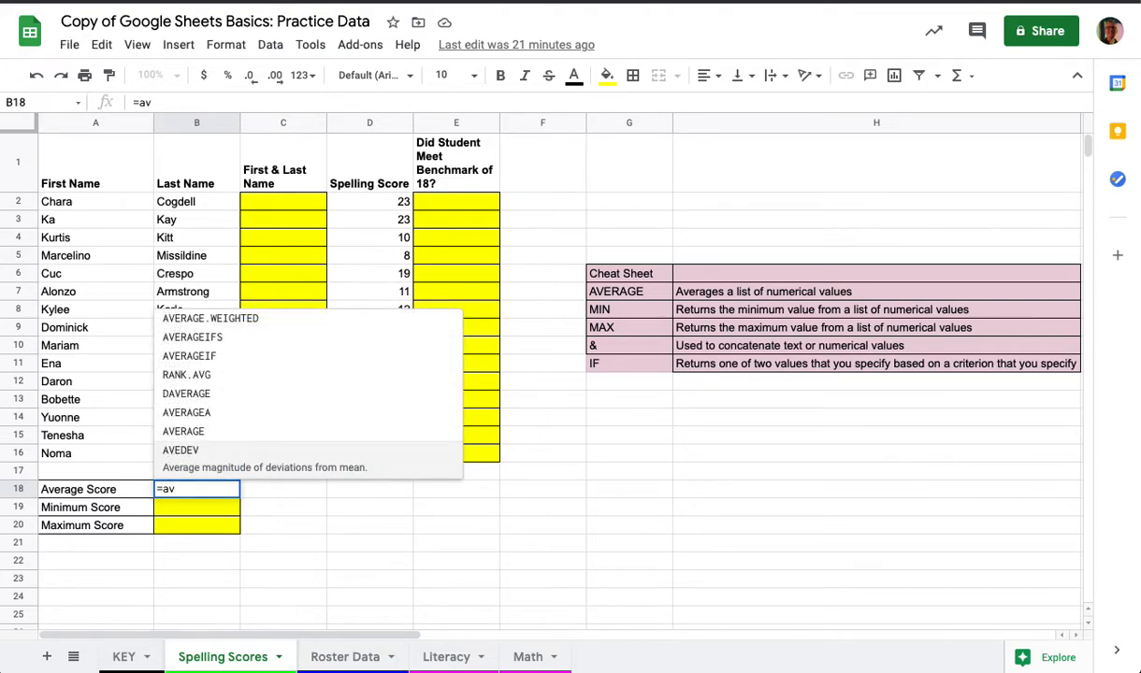
pyautogui.press('BackSpace')
pyautogui.press('BackSpace')
pyautogui.write('average')
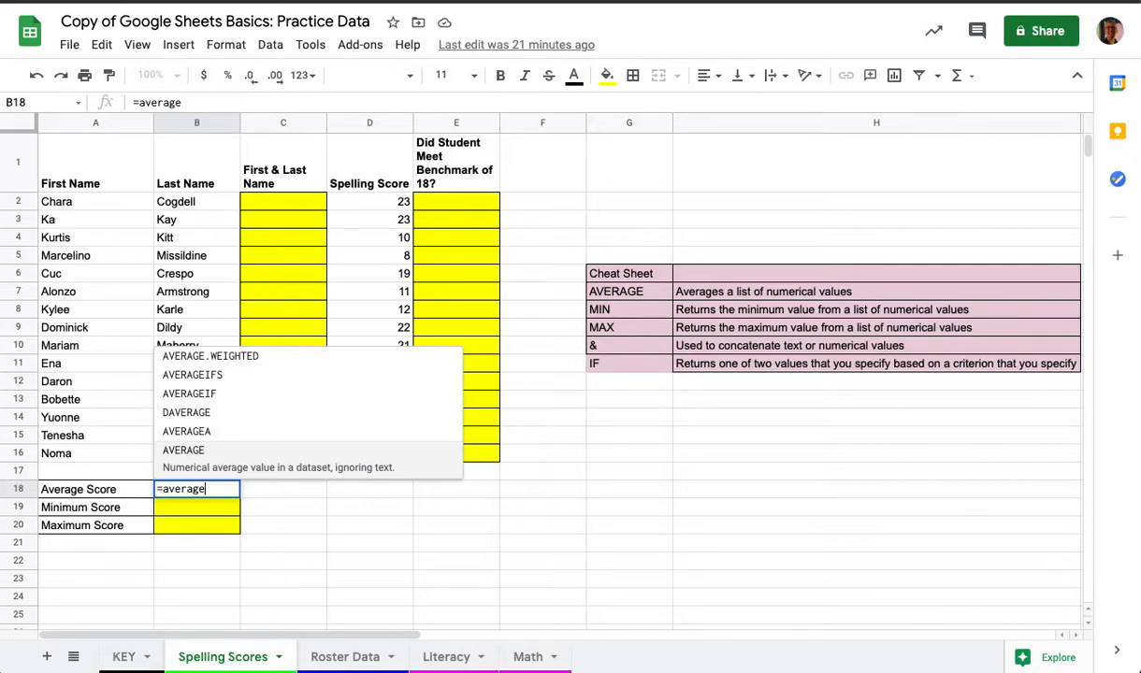
pyautogui.write('(')
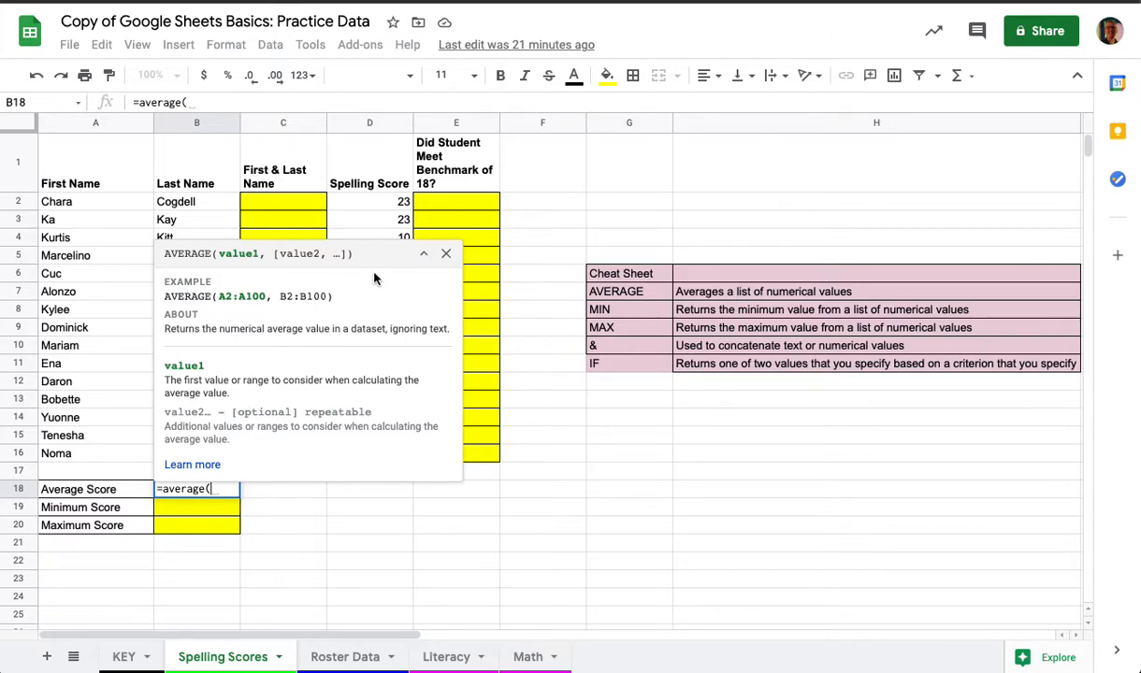
pyautogui.click(446, 255)
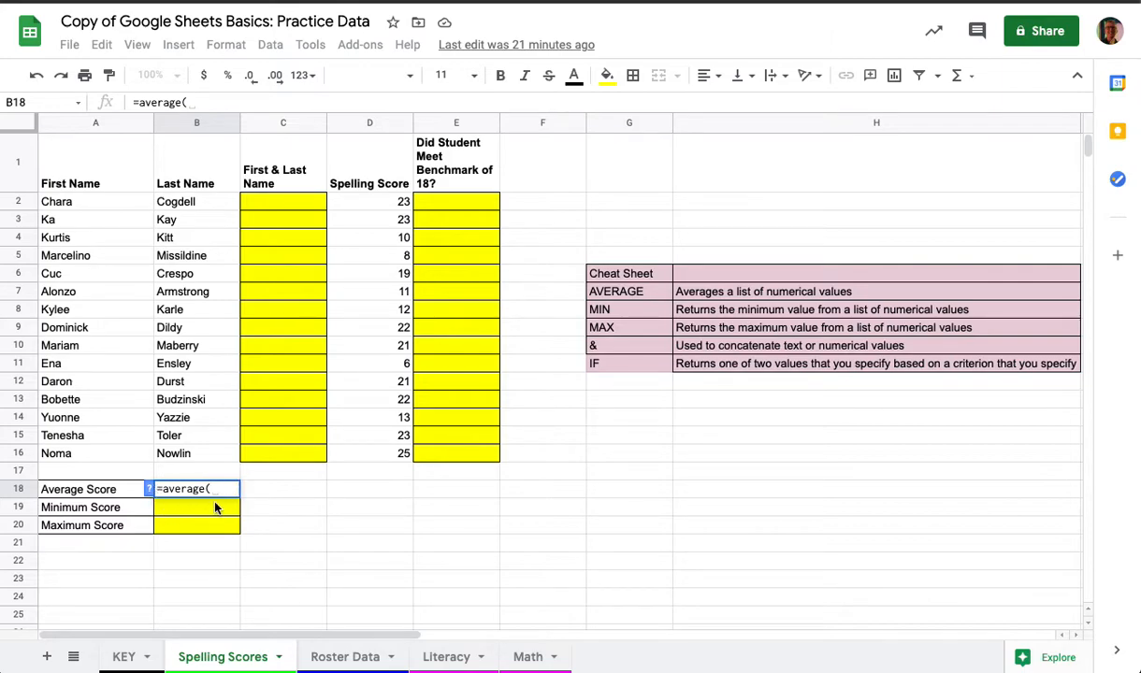
# Bring back the AVERAGE function help from the formula in B18 and hide it again.
pyautogui.click(149, 492)
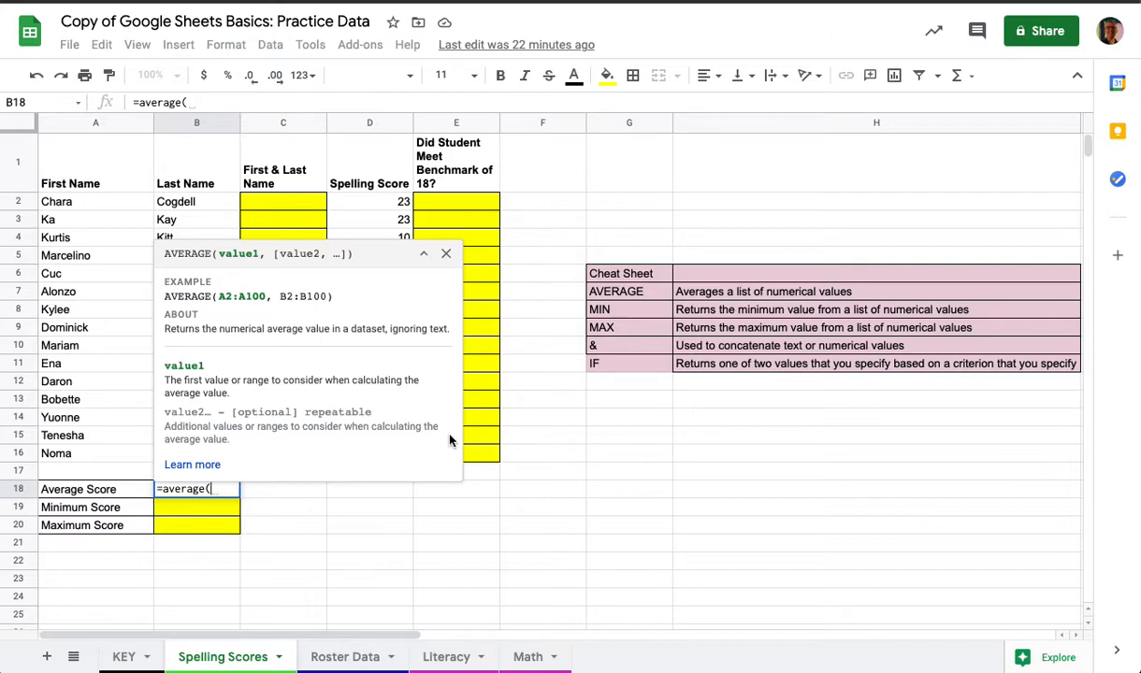
pyautogui.click(223, 489)
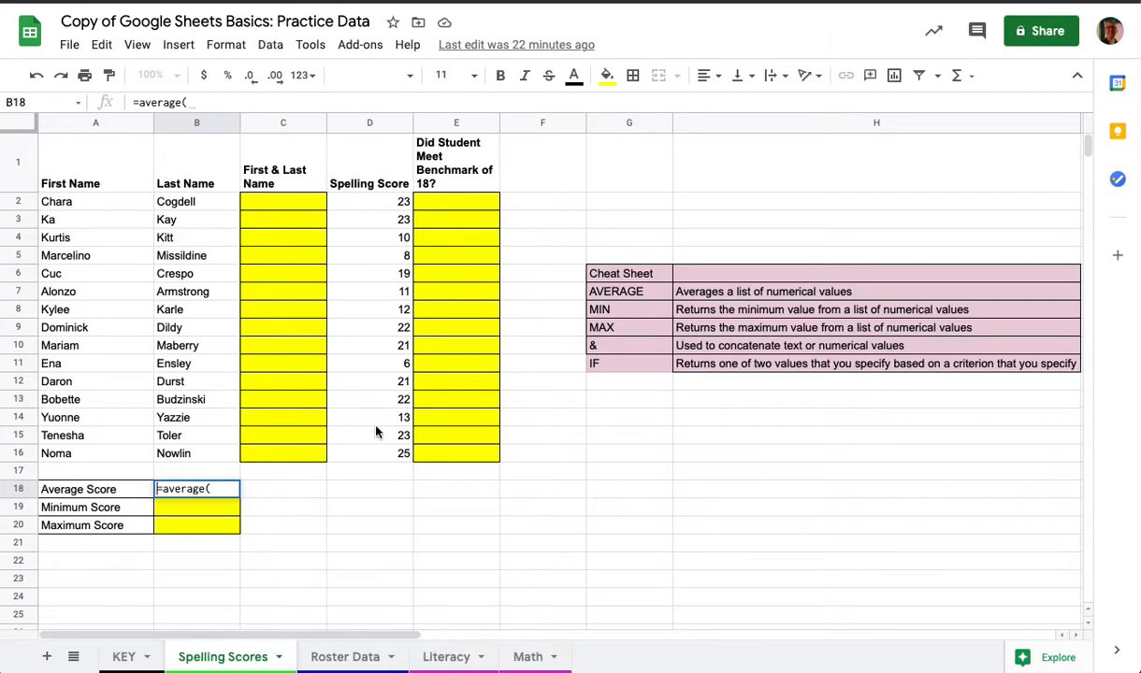
pyautogui.click(218, 488)
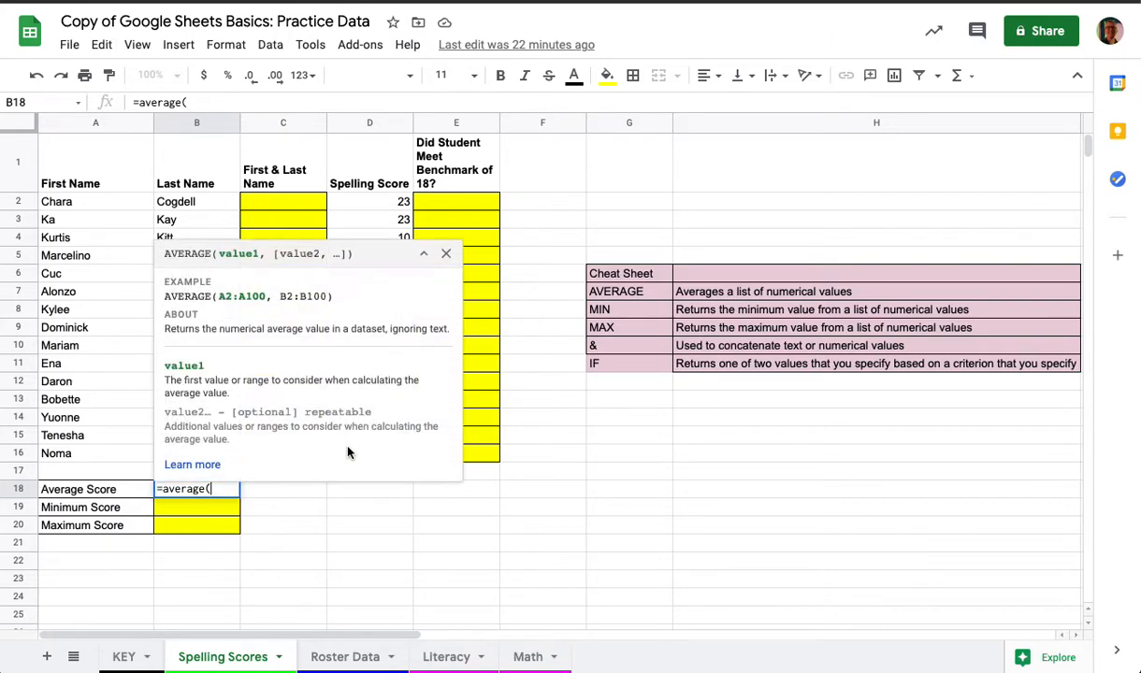
pyautogui.click(445, 254)
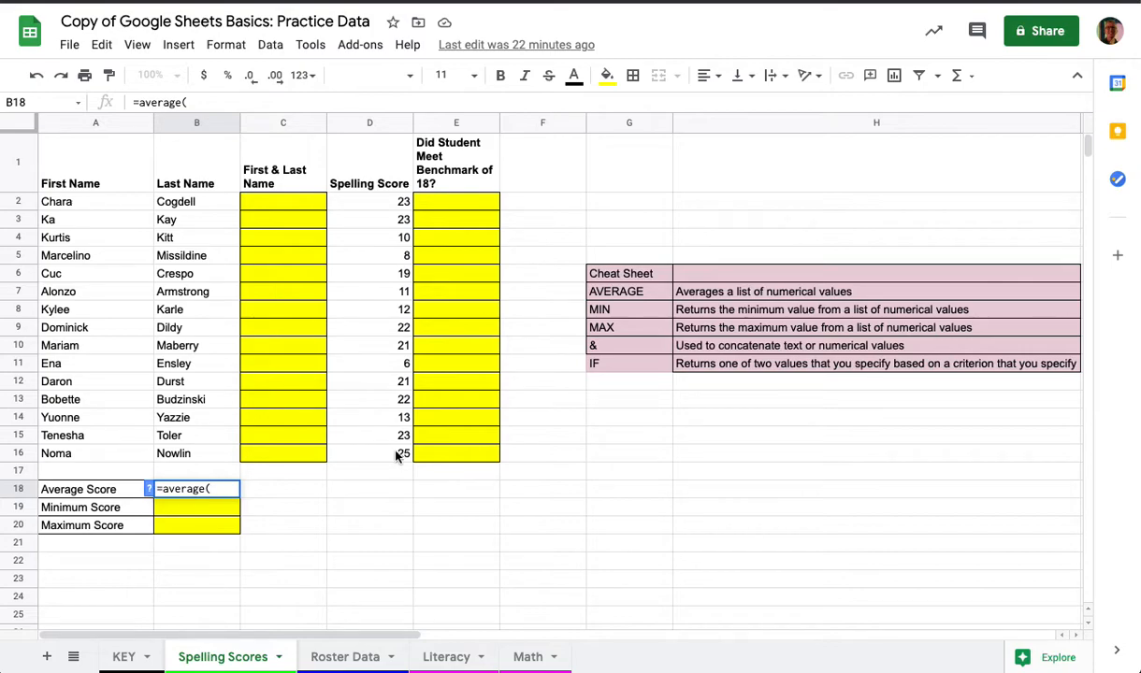
# Try the written range d2:d16 as the AVERAGE argument in B18 and clear it from the formula.
pyautogui.write('d2:d16')
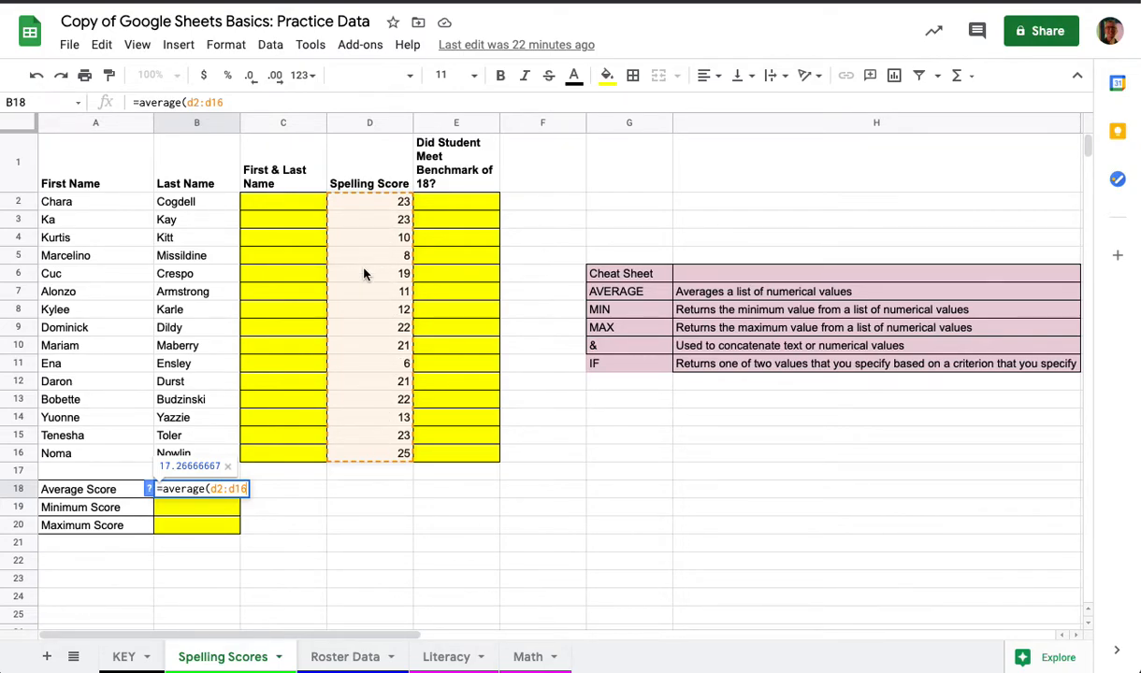
pyautogui.press('BackSpace')
pyautogui.press('BackSpace')
pyautogui.press('BackSpace')
pyautogui.press('BackSpace')
pyautogui.press('BackSpace')
pyautogui.press('BackSpace')
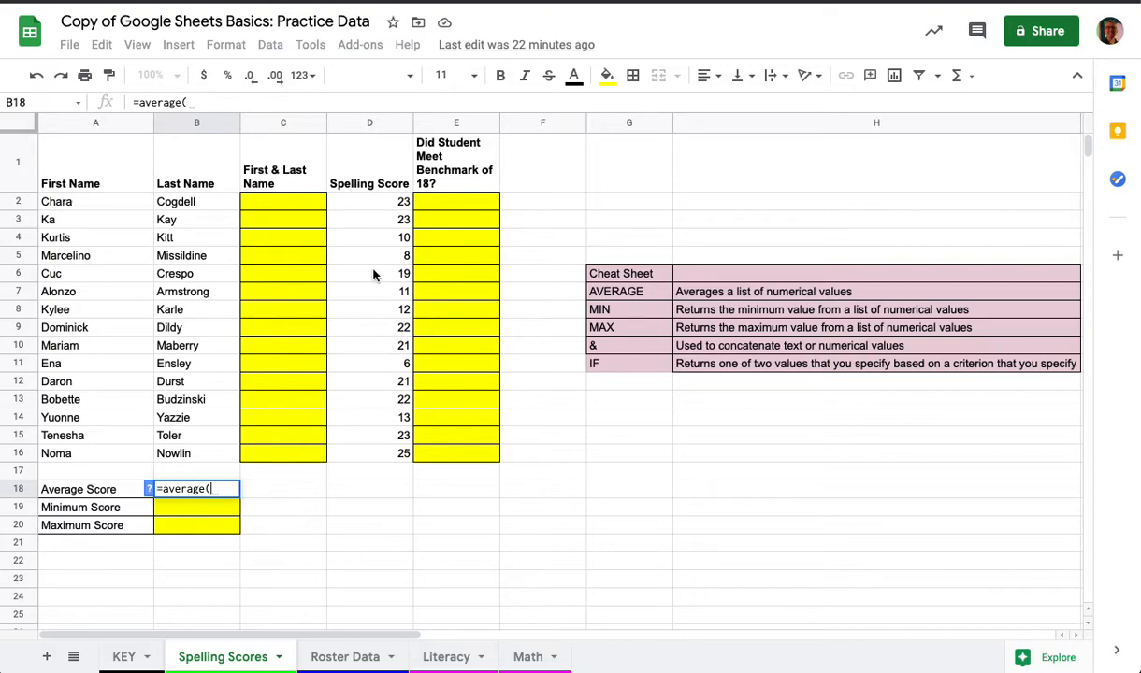
# Complete the AVERAGE formula in B18 with the spelling score range D2:D16 and reject the suggested autofill.
pyautogui.moveTo(369, 202); pyautogui.dragTo(370, 450)
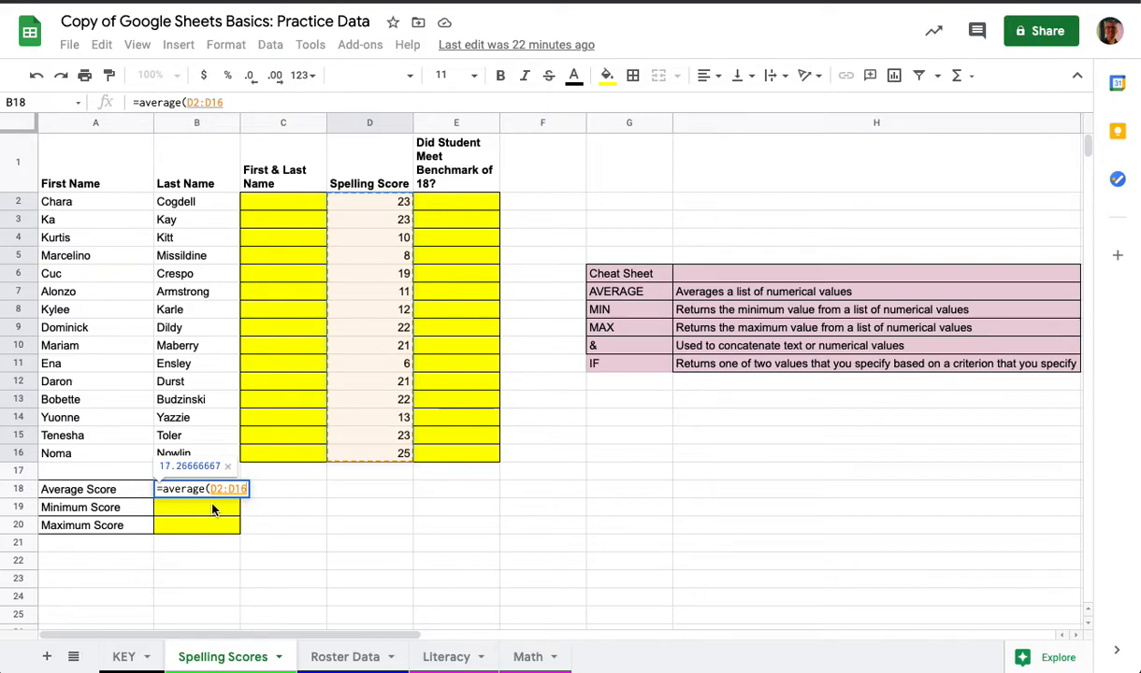
pyautogui.write(')')
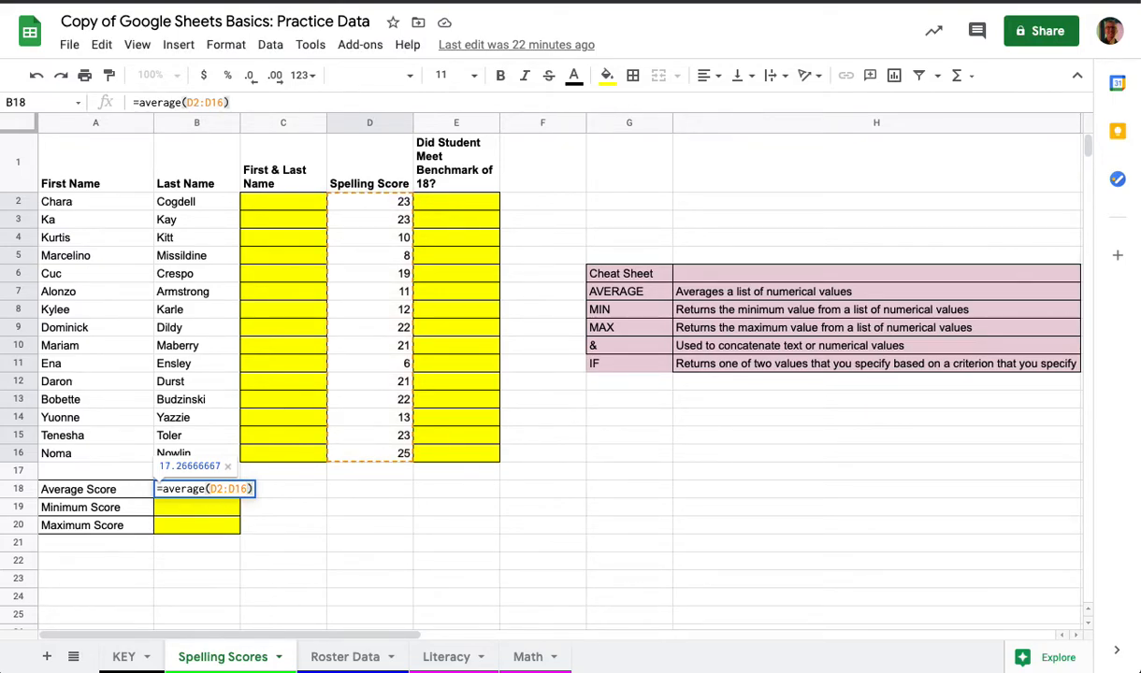
pyautogui.press('Return')
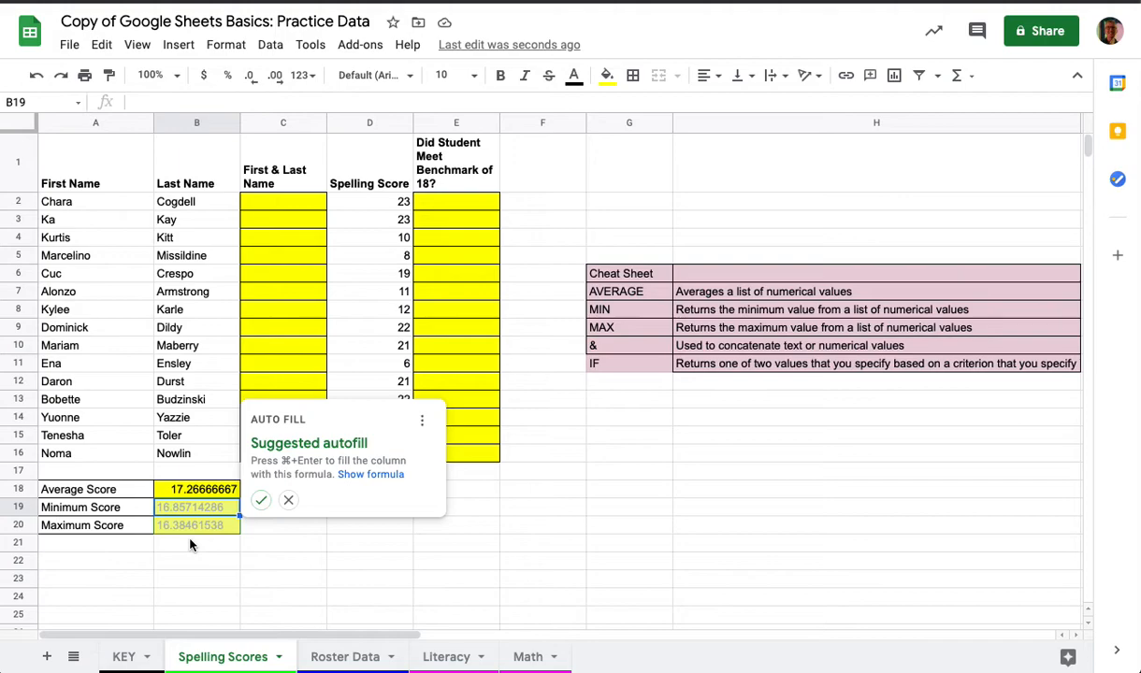
pyautogui.click(290, 504)
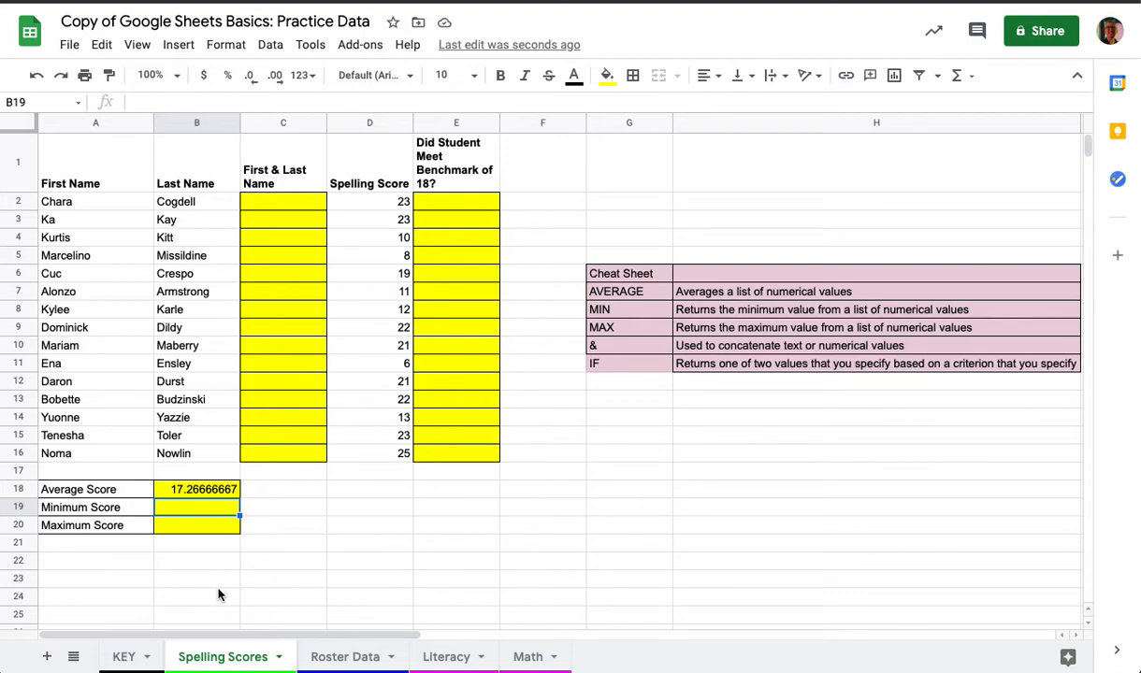
# Enter the formula =min(d2:d16) in the Minimum Score cell B19.
pyautogui.write('=')
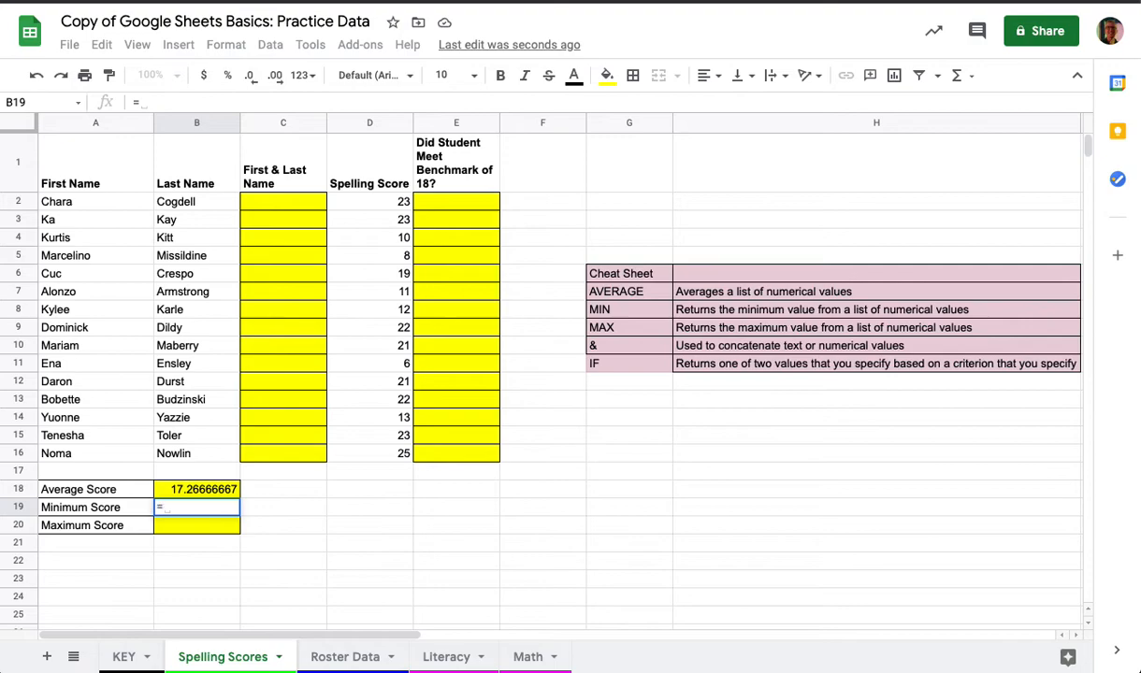
pyautogui.write('min')
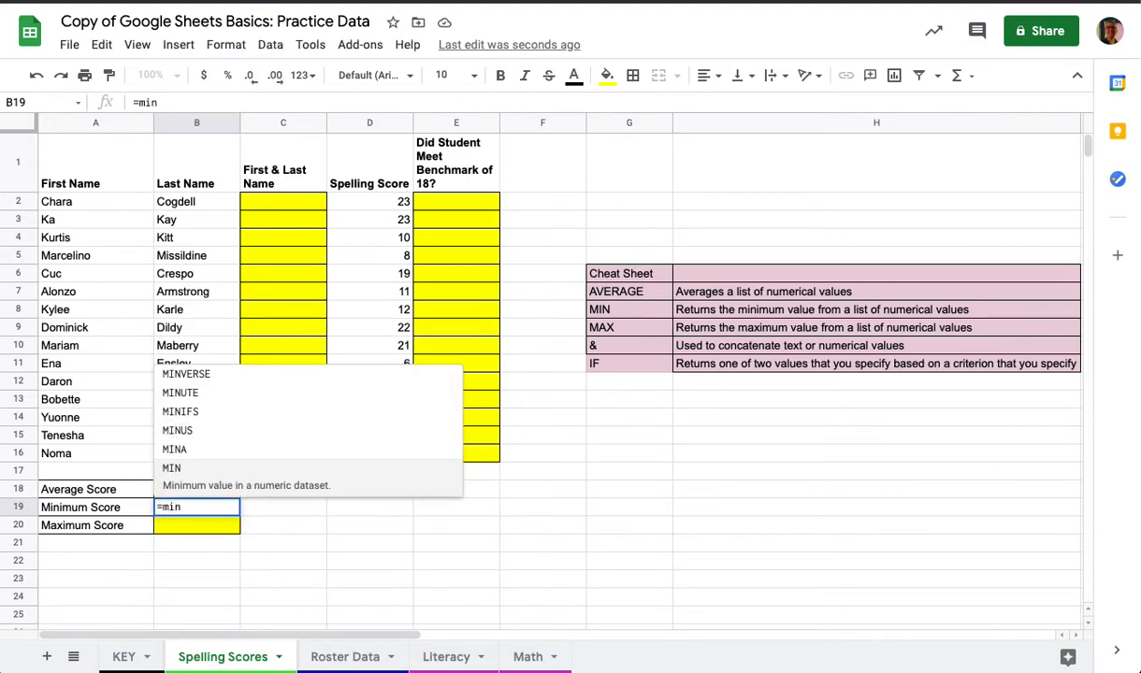
pyautogui.write('(')
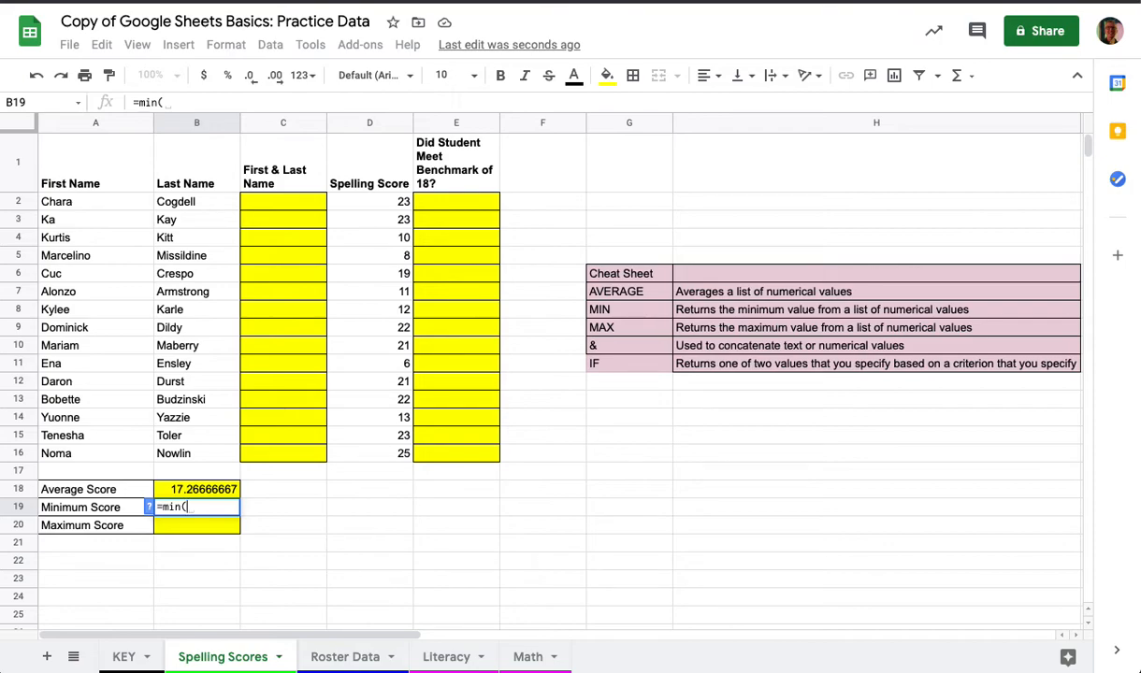
pyautogui.write('d2:')
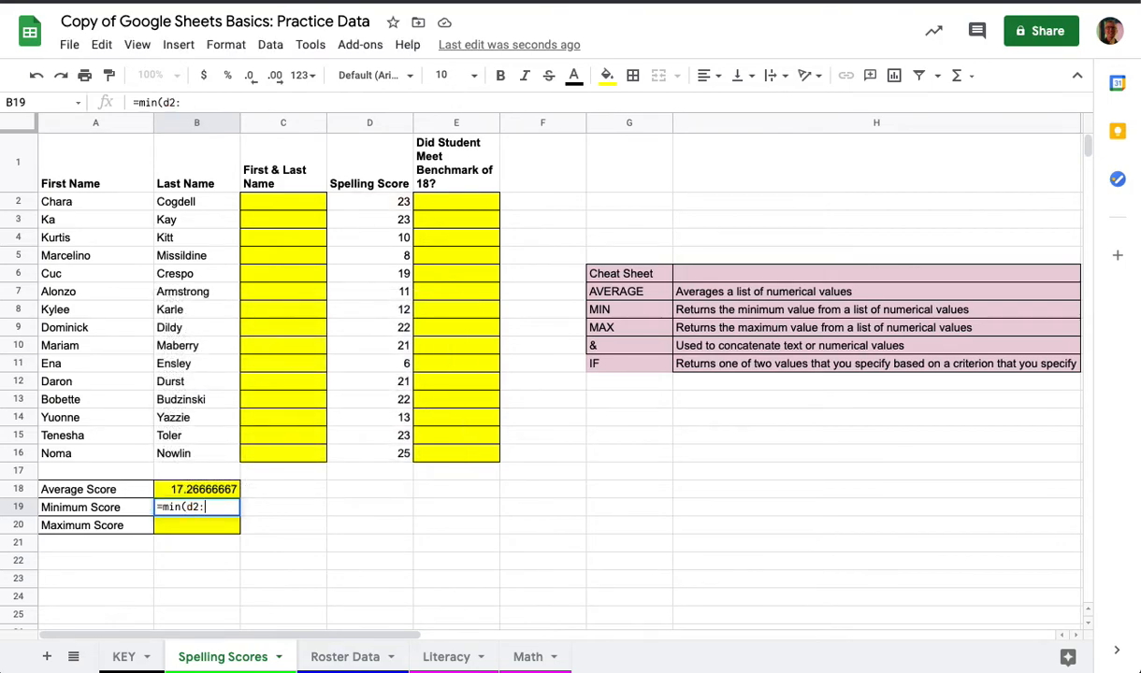
pyautogui.write('d16)')
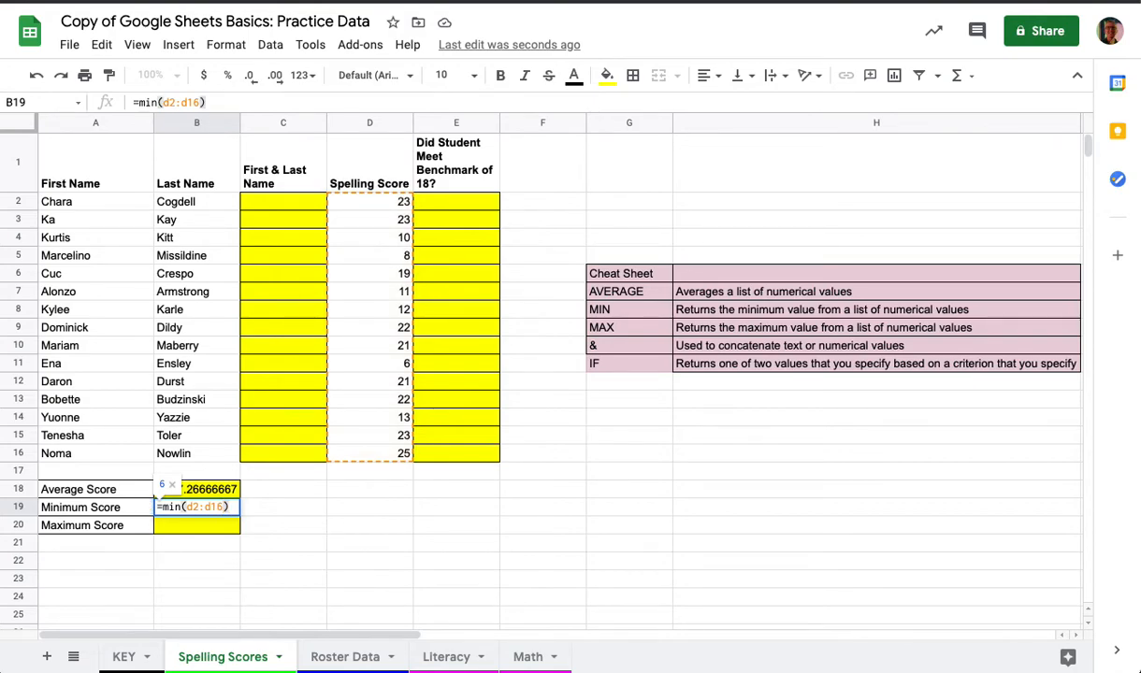
pyautogui.press('Return')
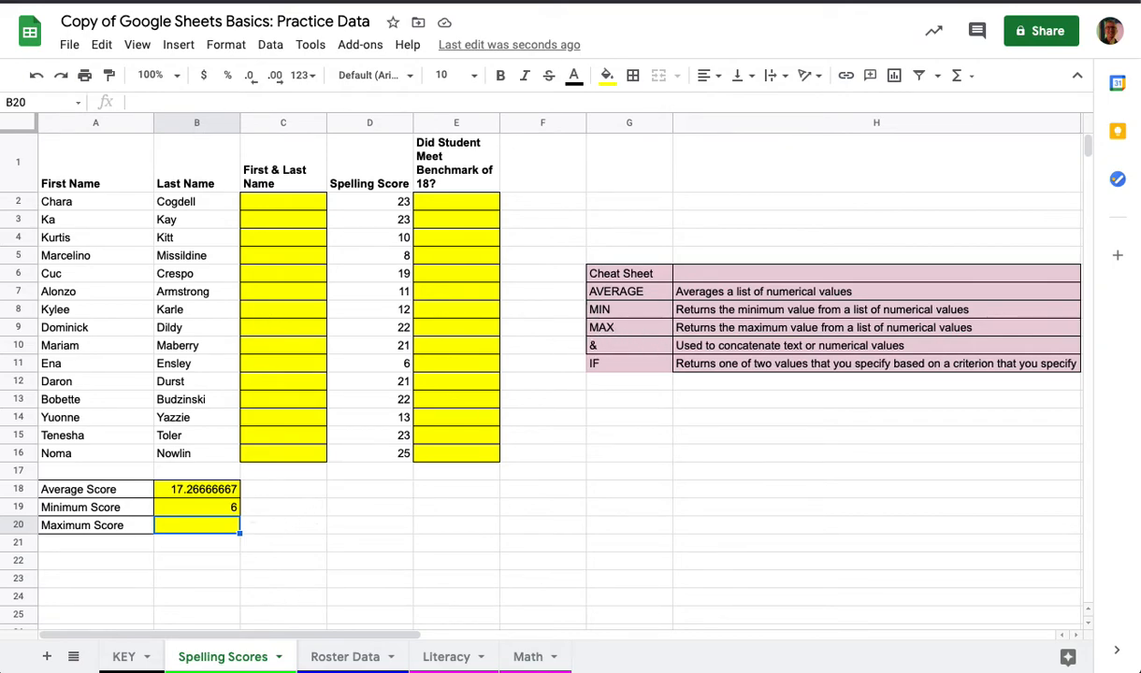
# Enter the formula =max(D2:D16) in the Maximum Score cell B20.
pyautogui.write('=max(')
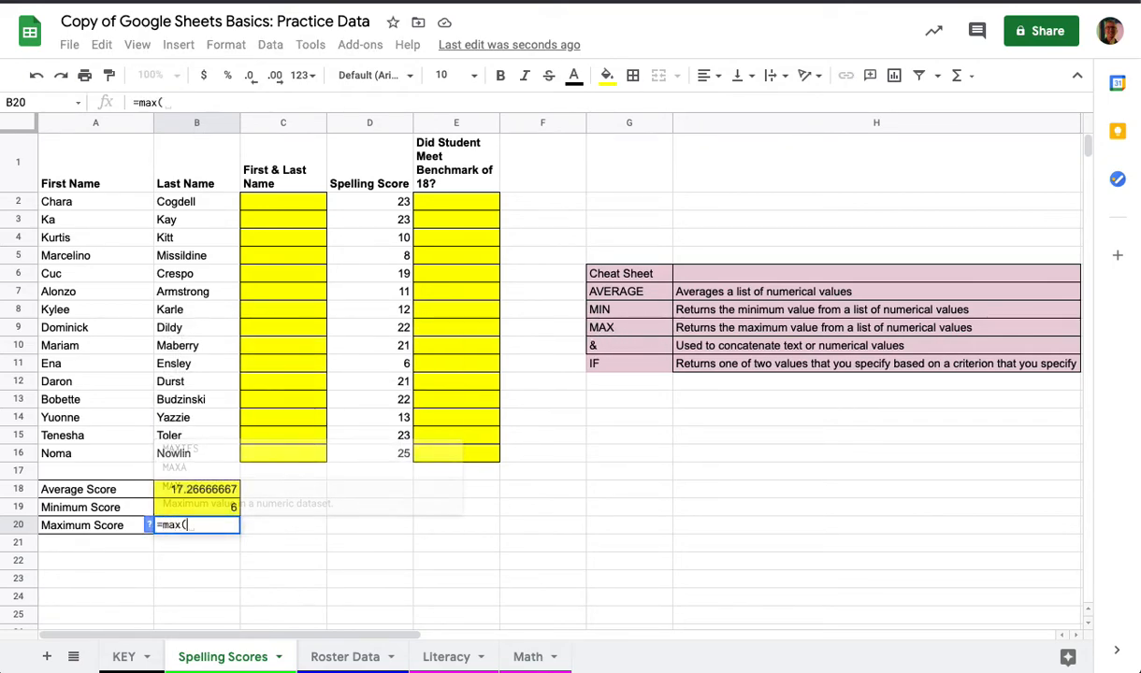
pyautogui.moveTo(367, 204); pyautogui.dragTo(387, 458)
pyautogui.write(')')
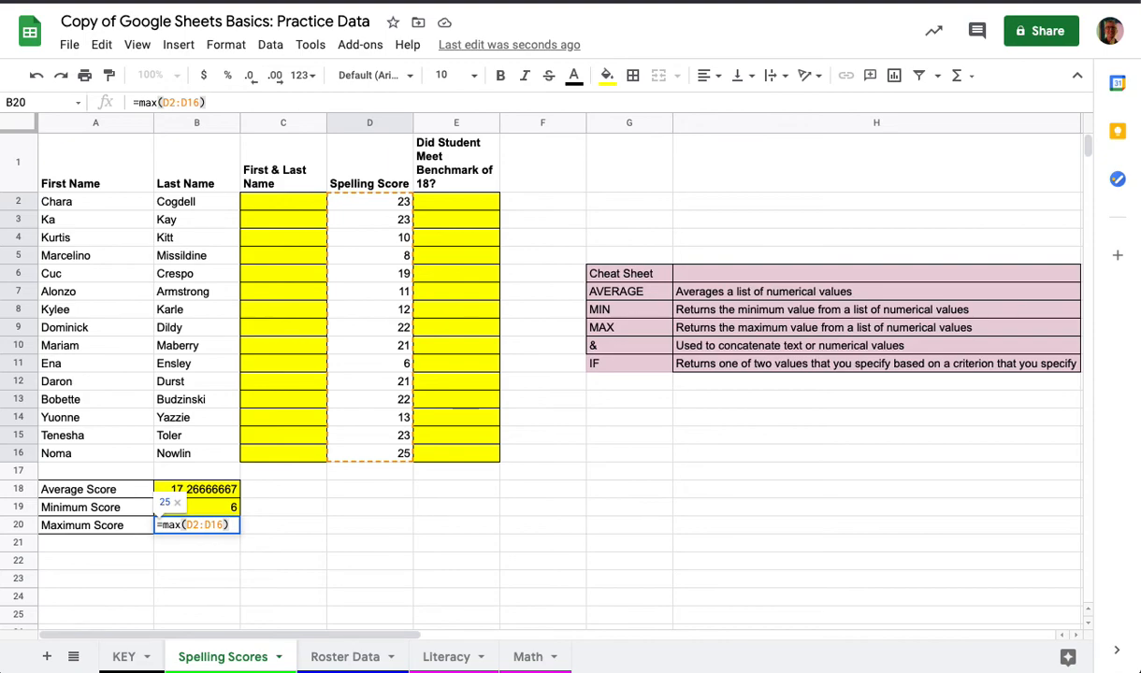
pyautogui.press('Return')
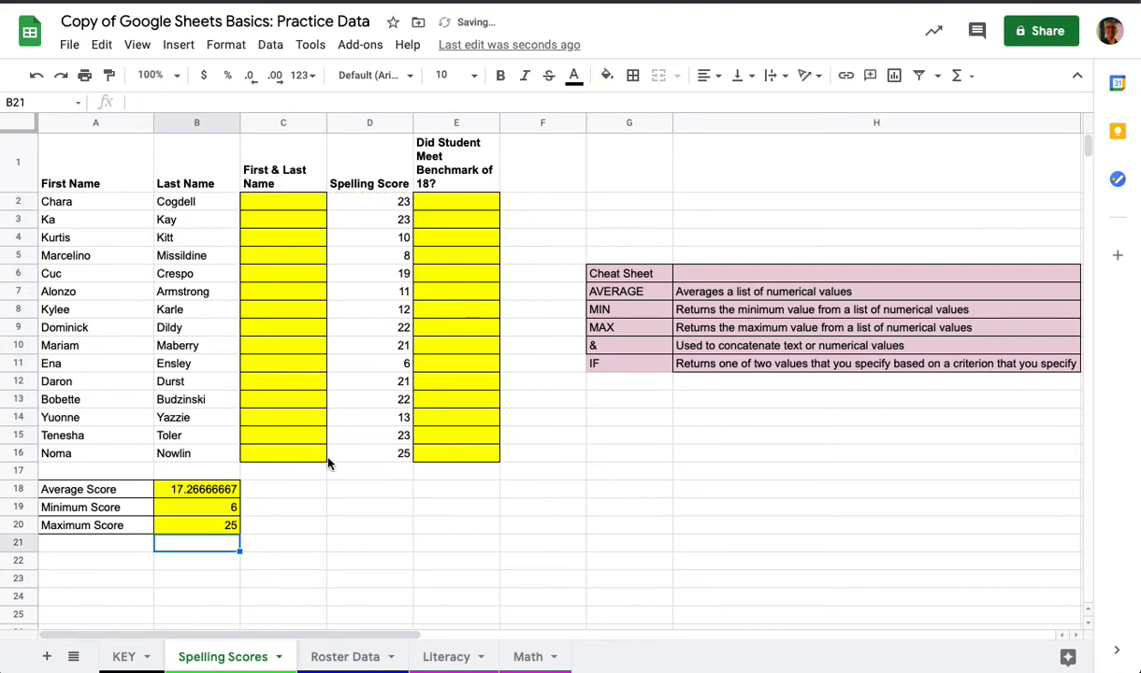